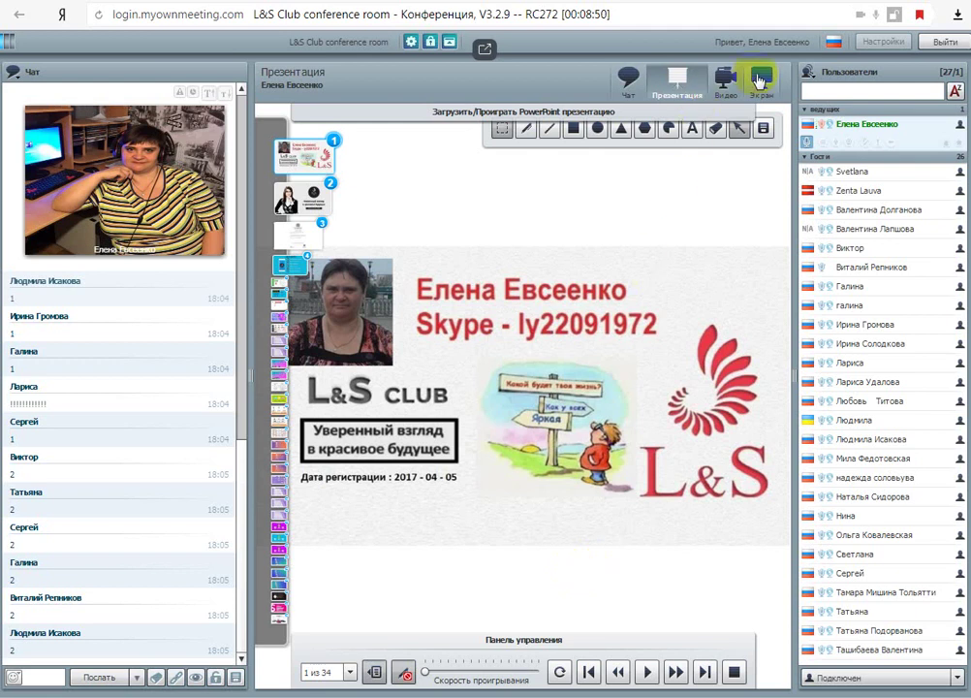
Switch the conference room to screen sharing and bring up the L&S Club personal account in Chrome.
{"action": "left_click", "coordinate": [759, 81]}
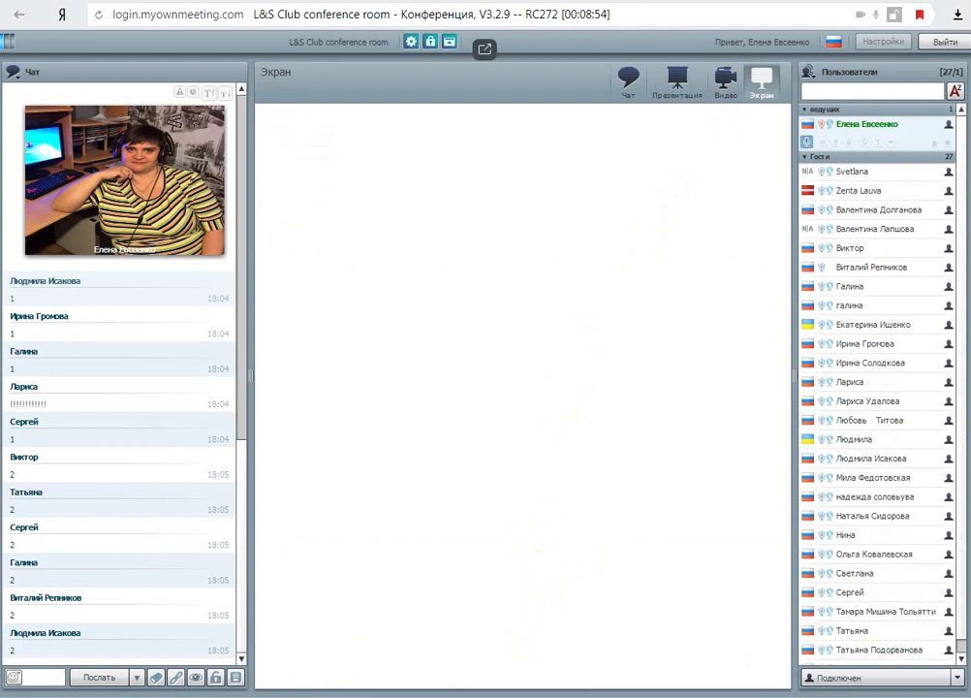
{"action": "left_click", "coordinate": [405, 661]}
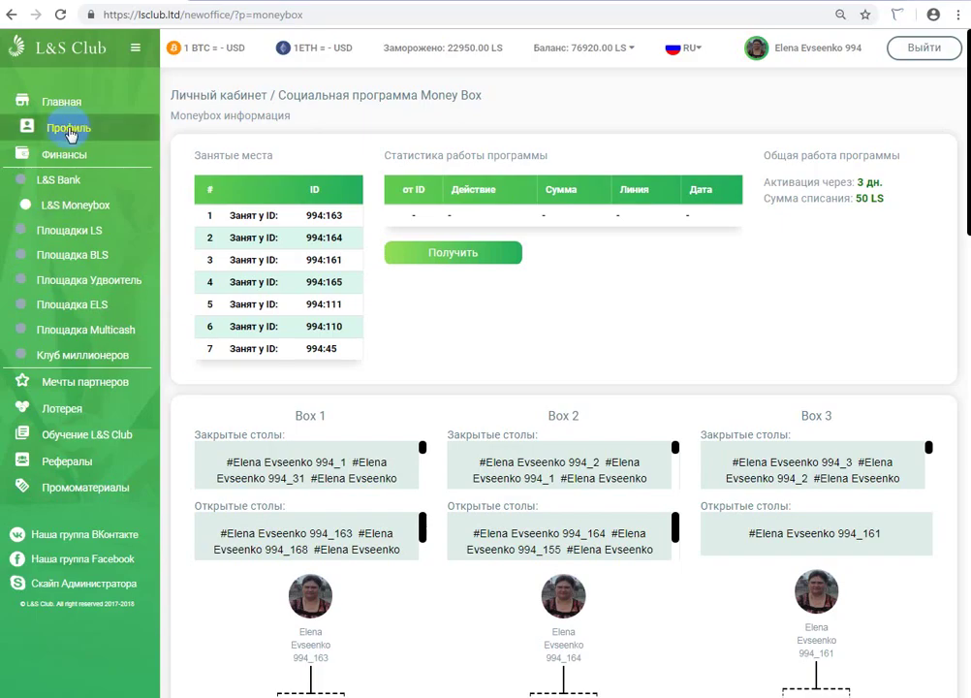
Open the profile page, save the personal data and examine the password-change section.
{"action": "left_click", "coordinate": [69, 134]}
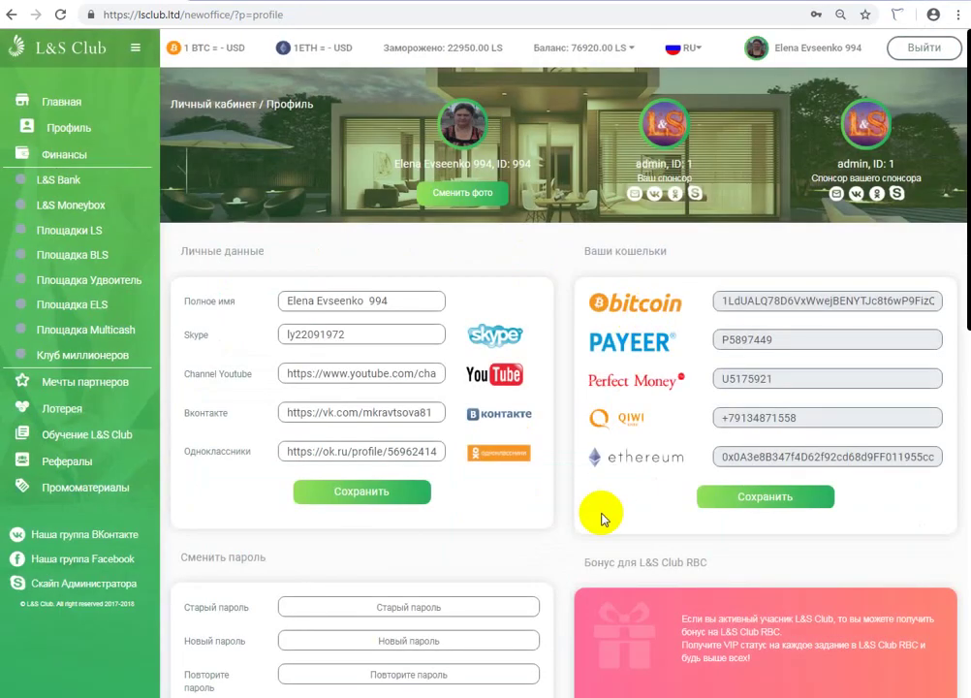
{"action": "left_click", "coordinate": [77, 140]}
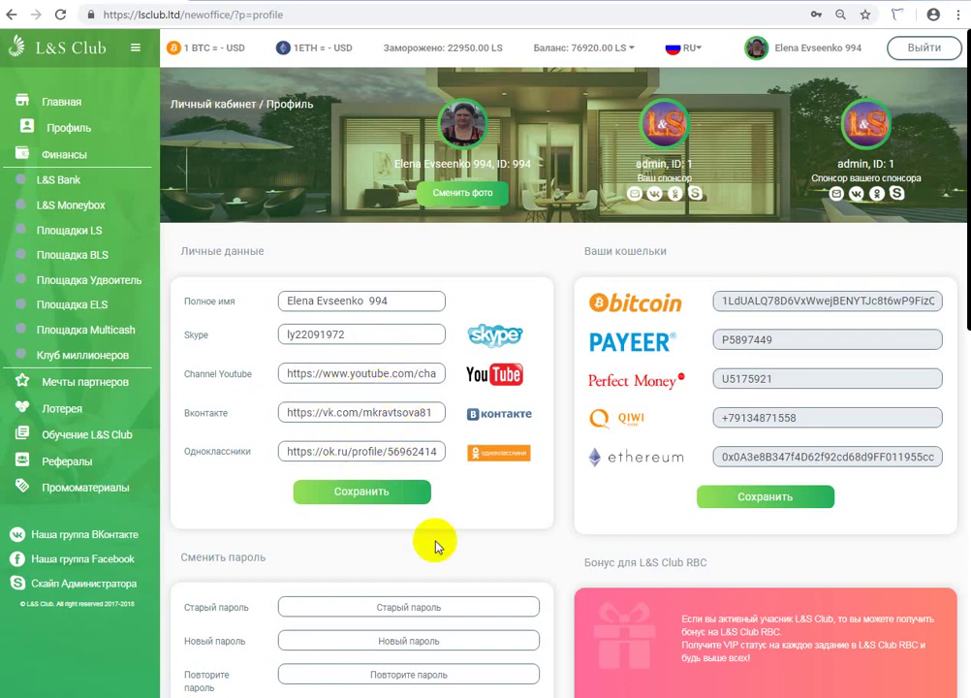
{"action": "left_click", "coordinate": [373, 494]}
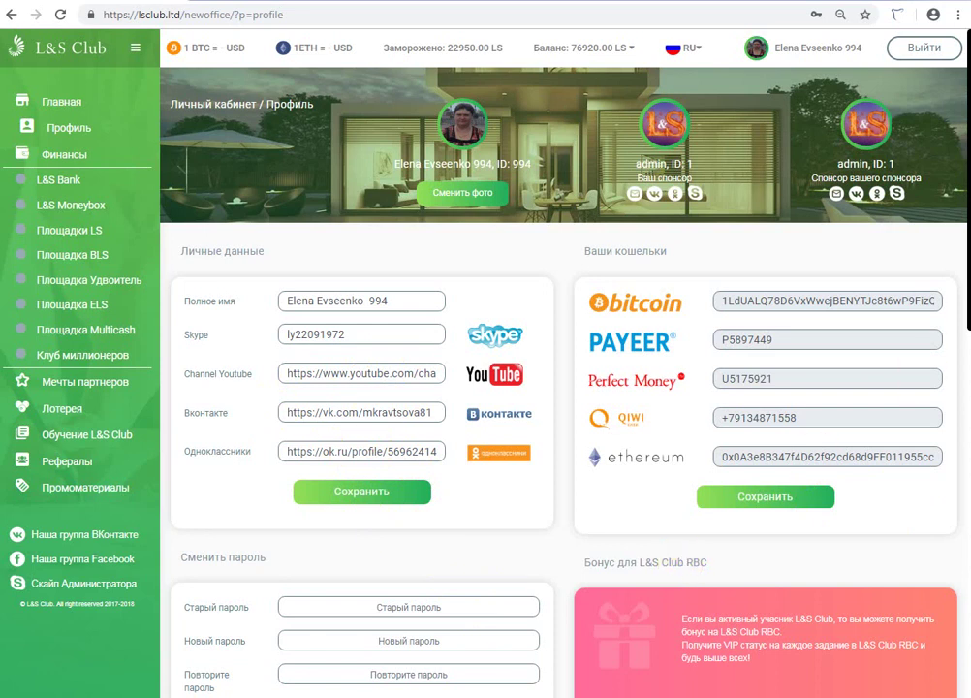
{"action": "scroll", "coordinate": [967, 325], "scroll_direction": "down", "scroll_amount": 1}
{"action": "left_click_drag", "start_coordinate": [967, 324], "coordinate": [967, 373]}
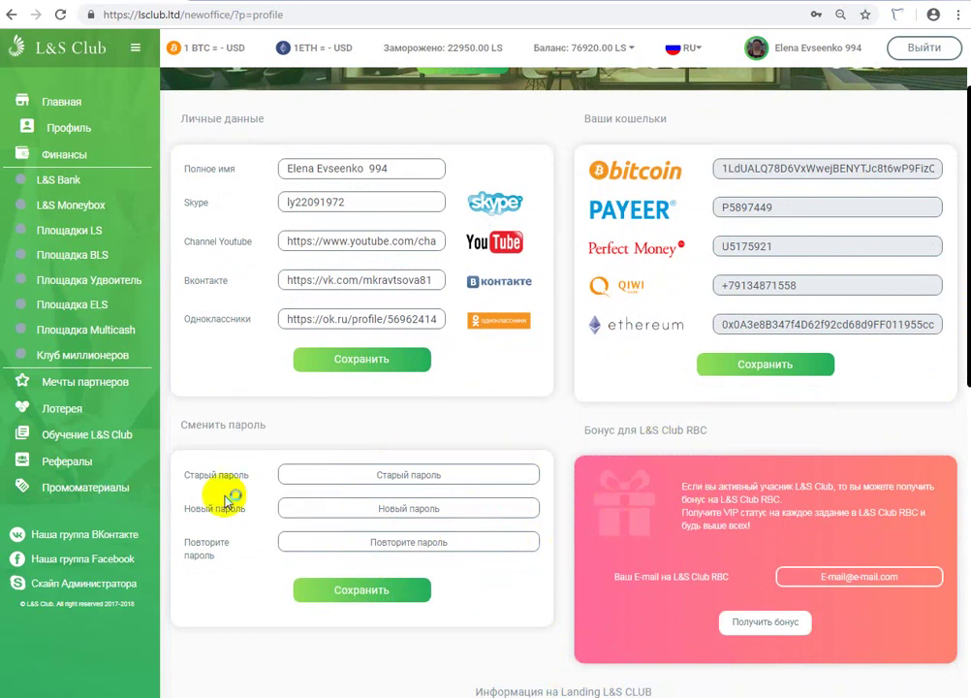
On the finance page, fill in a balance top-up of 1500 with QIWI as the payment system.
{"action": "left_click", "coordinate": [80, 155]}
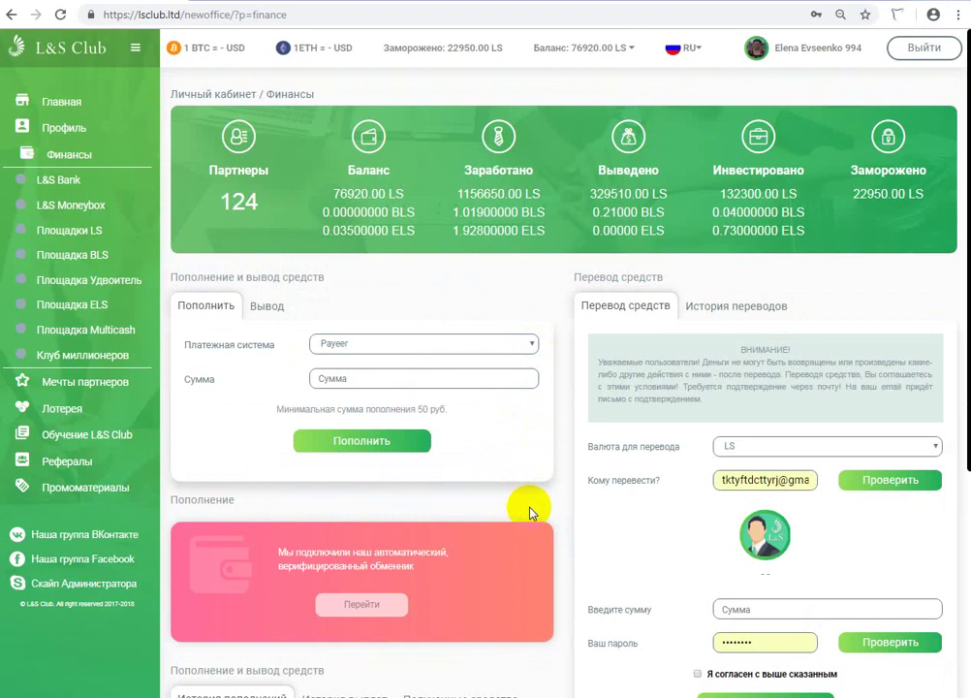
{"action": "left_click", "coordinate": [522, 349]}
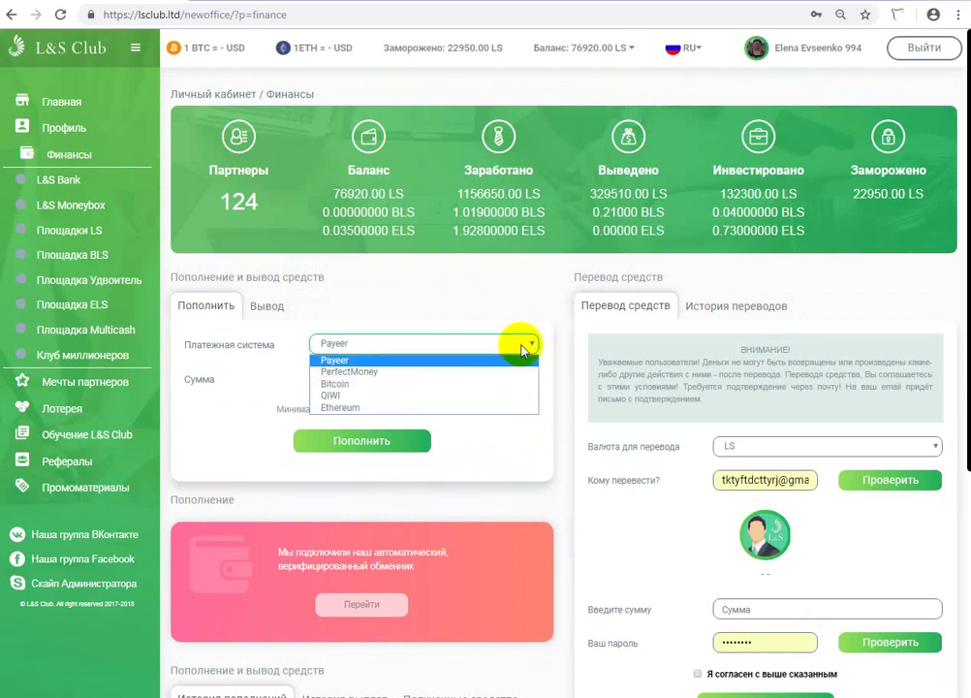
{"action": "left_click", "coordinate": [392, 352]}
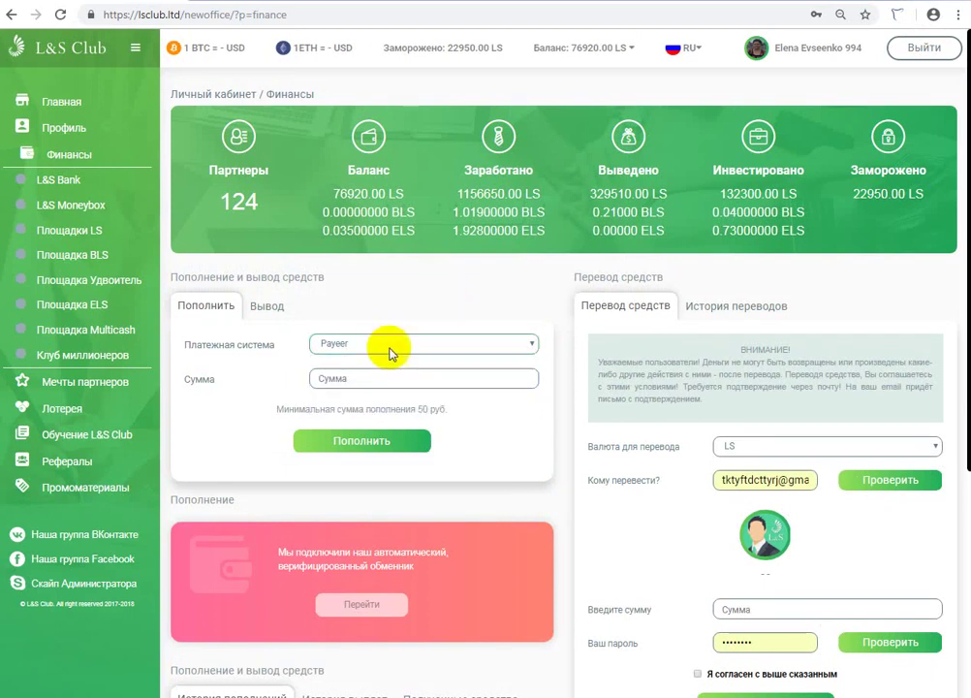
{"action": "left_click", "coordinate": [354, 384]}
{"action": "left_click", "coordinate": [347, 419]}
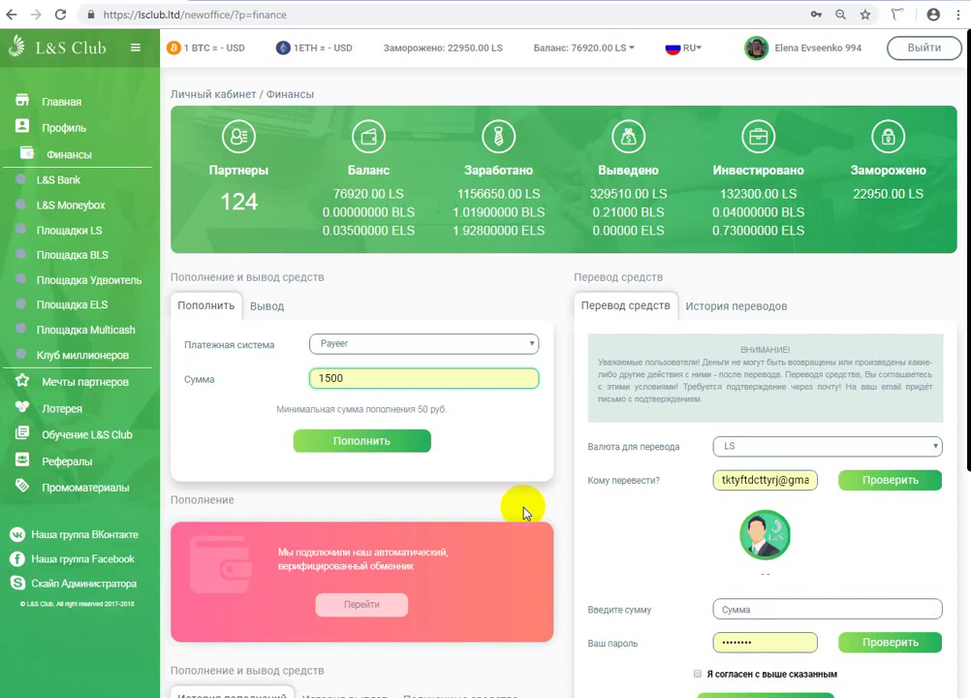
{"action": "left_click", "coordinate": [528, 344]}
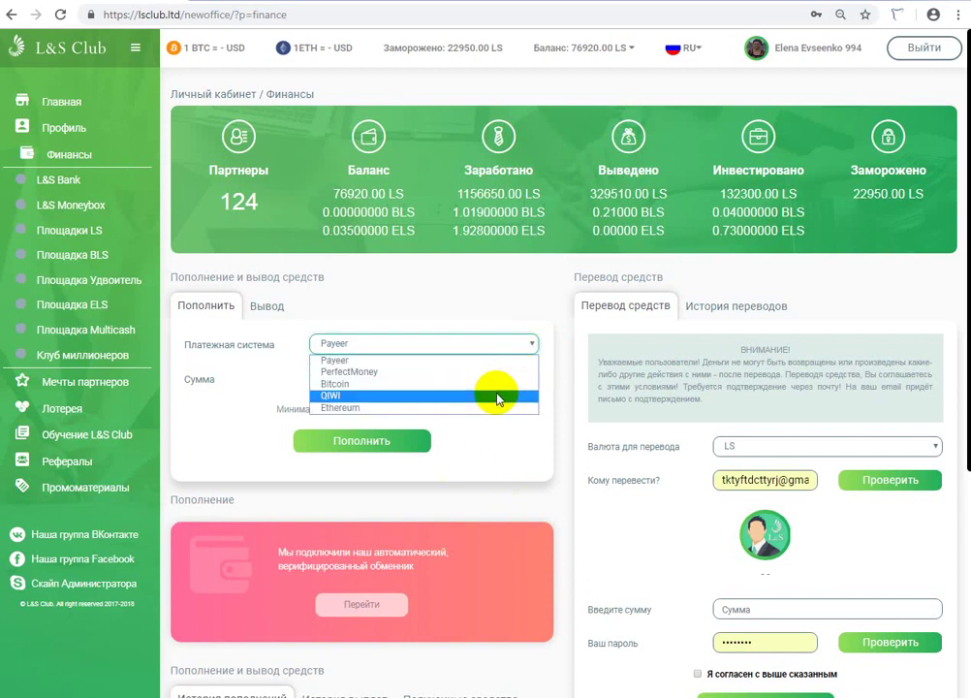
{"action": "left_click", "coordinate": [508, 395]}
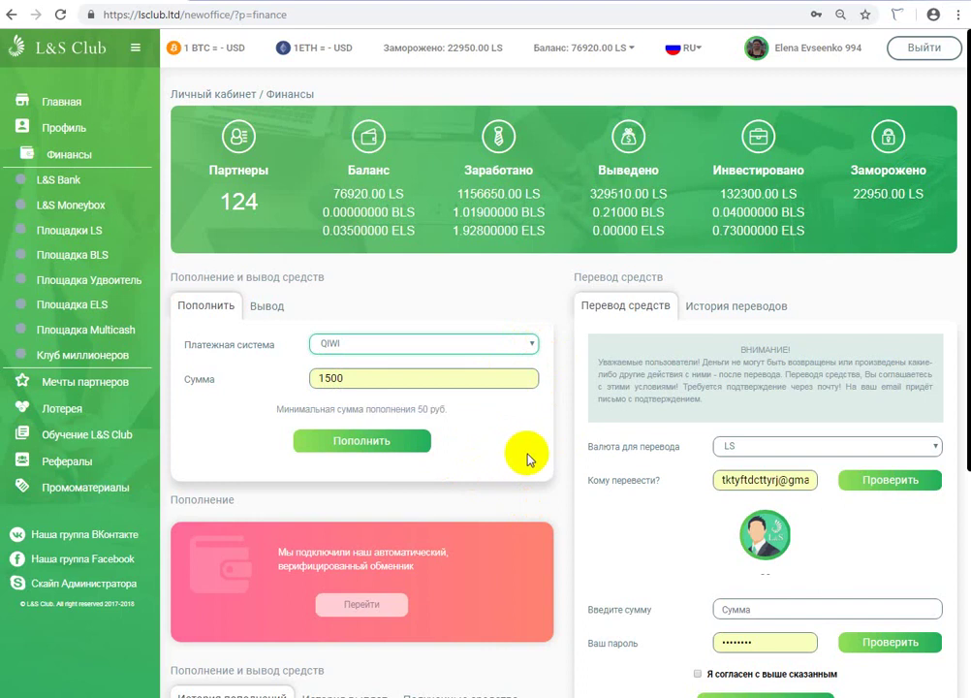
Submit the top-up request, highlight the QIWI number to pay to, and return to the finance page.
{"action": "left_click", "coordinate": [358, 442]}
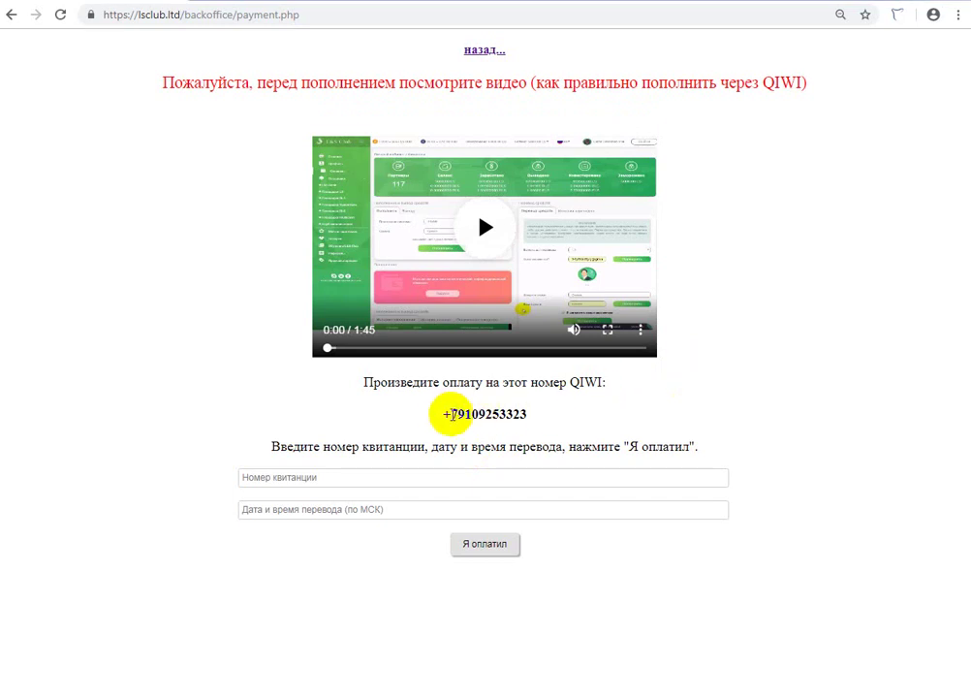
{"action": "left_click_drag", "start_coordinate": [442, 414], "coordinate": [551, 417]}
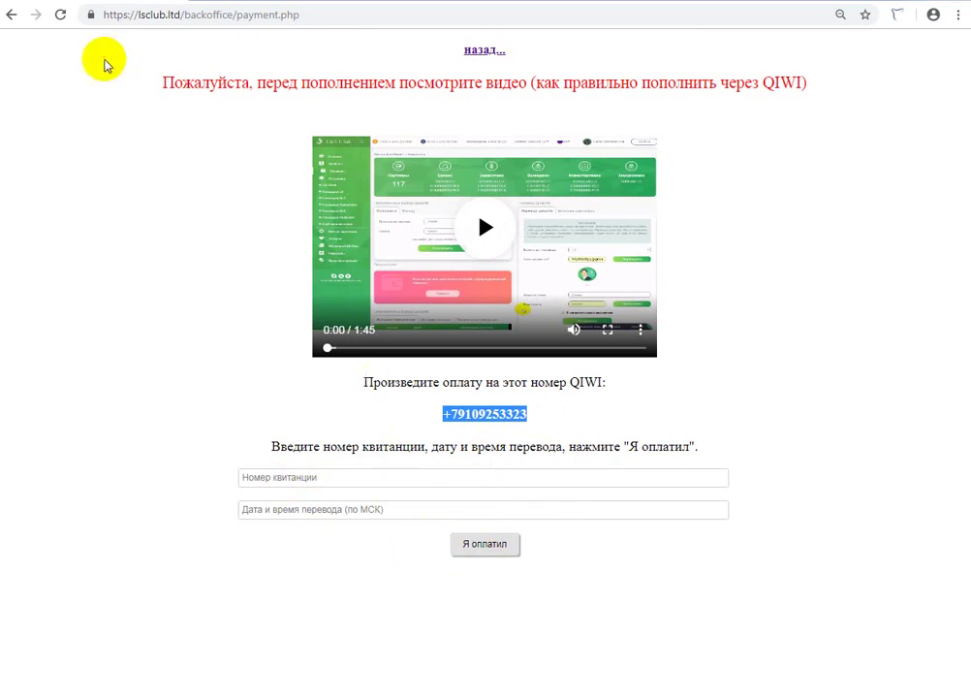
{"action": "left_click", "coordinate": [10, 17]}
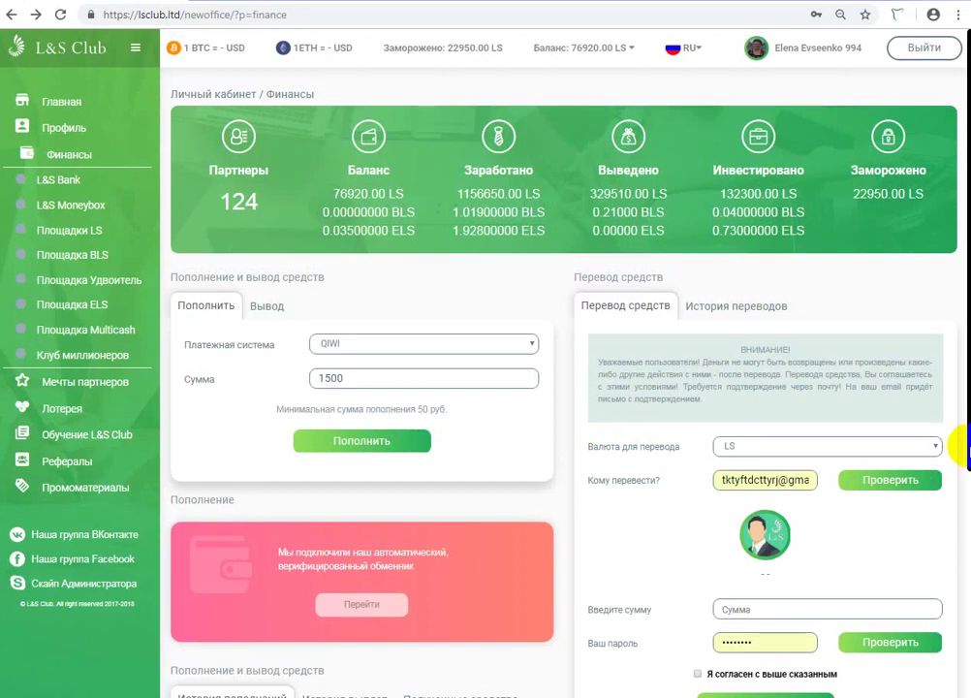
Replace the prefilled recipient in the funds transfer form with another member's ID and check that recipient.
{"action": "scroll", "coordinate": [962, 446], "scroll_direction": "down", "scroll_amount": 1}
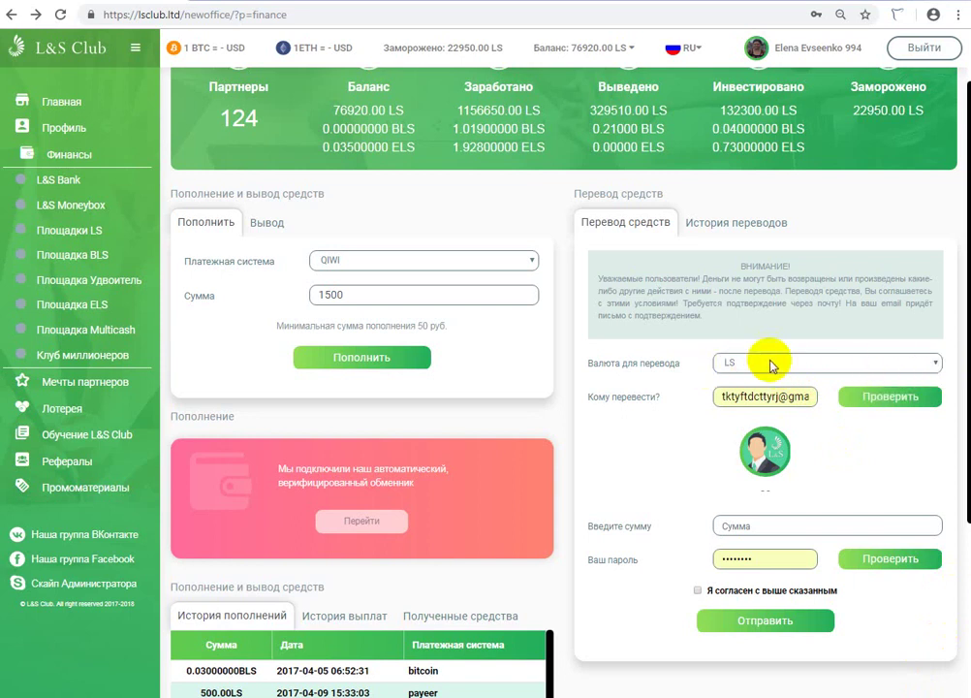
{"action": "left_click", "coordinate": [792, 394]}
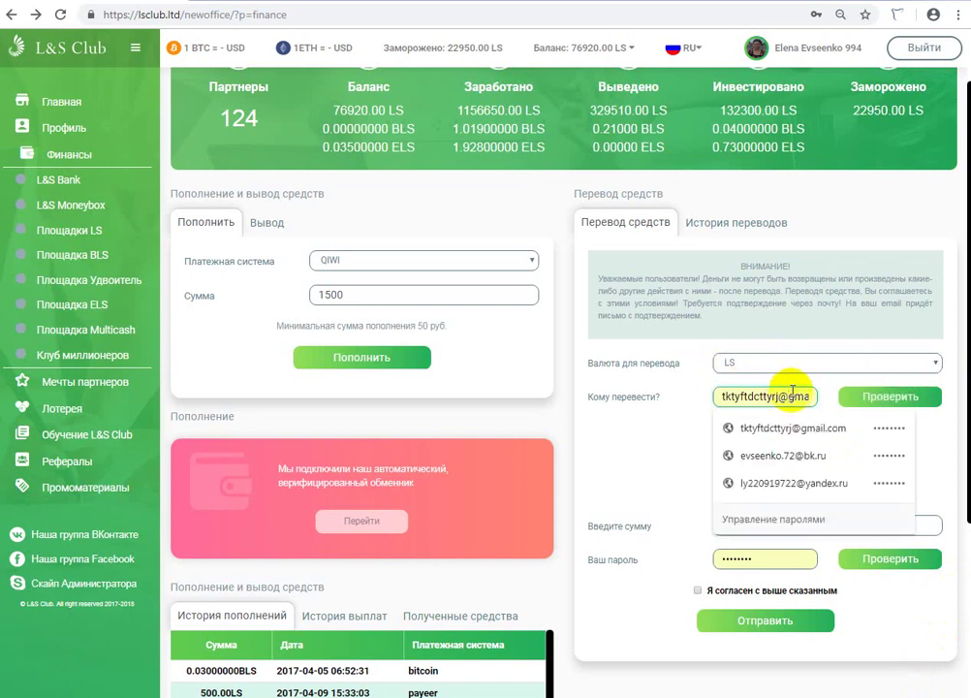
{"action": "key", "text": "Return"}
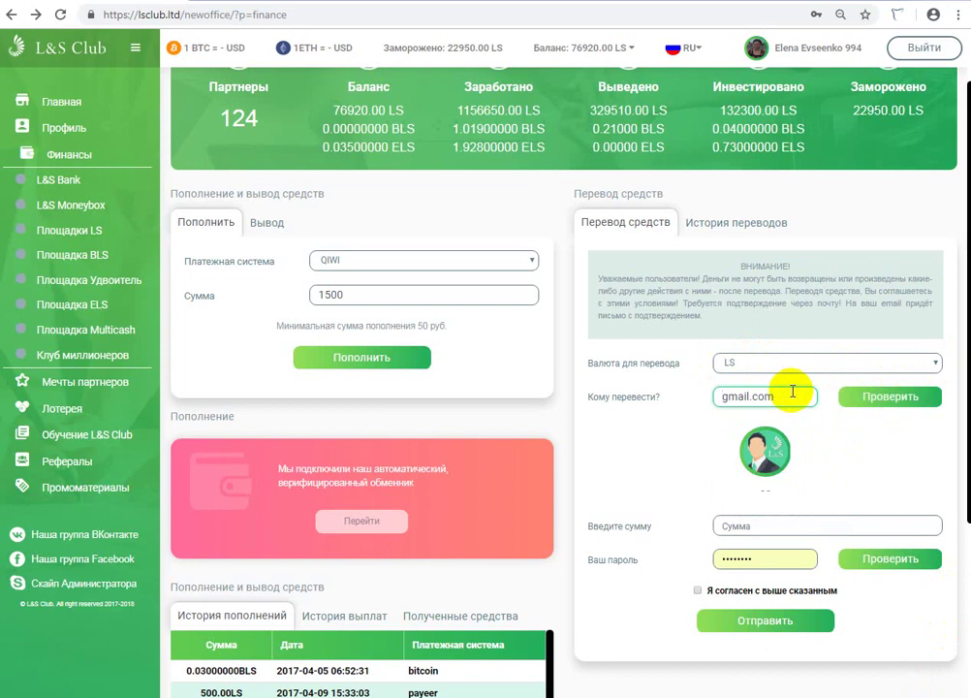
{"action": "left_click", "coordinate": [793, 392]}
{"action": "key", "text": "BackSpace"}
{"action": "key", "text": "BackSpace"}
{"action": "key", "text": "BackSpace"}
{"action": "key", "text": "BackSpace"}
{"action": "key", "text": "BackSpace"}
{"action": "key", "text": "BackSpace"}
{"action": "key", "text": "BackSpace"}
{"action": "key", "text": "BackSpace"}
{"action": "key", "text": "BackSpace"}
{"action": "key", "text": "BackSpace"}
{"action": "key", "text": "BackSpace"}
{"action": "key", "text": "BackSpace"}
{"action": "key", "text": "BackSpace"}
{"action": "key", "text": "BackSpace"}
{"action": "key", "text": "BackSpace"}
{"action": "key", "text": "BackSpace"}
{"action": "key", "text": "BackSpace"}
{"action": "key", "text": "BackSpace"}
{"action": "key", "text": "BackSpace"}
{"action": "key", "text": "BackSpace"}
{"action": "type", "text": "ID"}
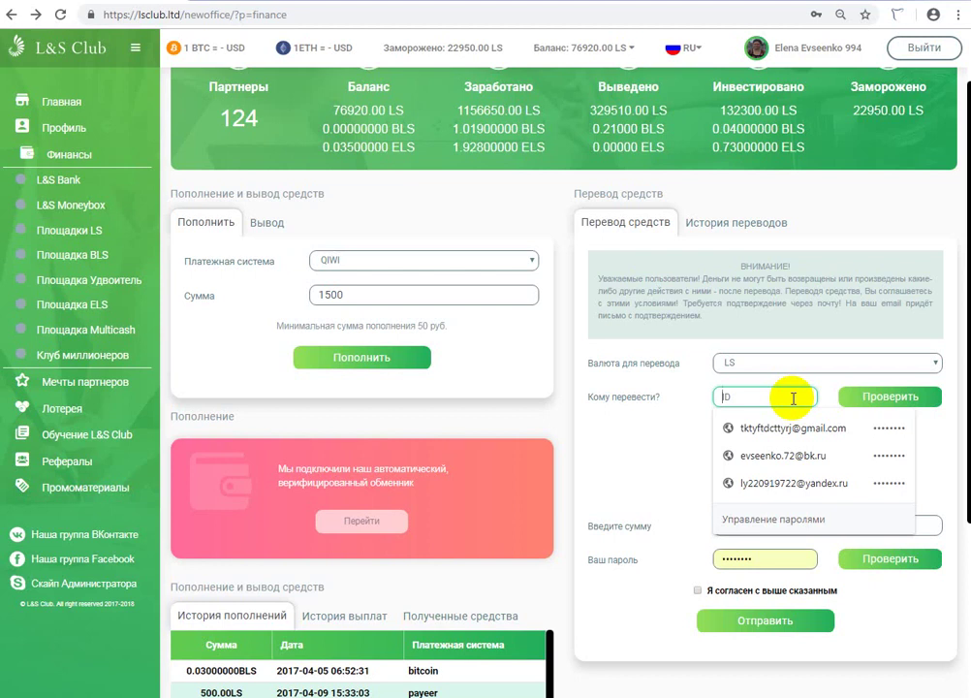
{"action": "key", "text": "BackSpace"}
{"action": "key", "text": "BackSpace"}
{"action": "type", "text": "2"}
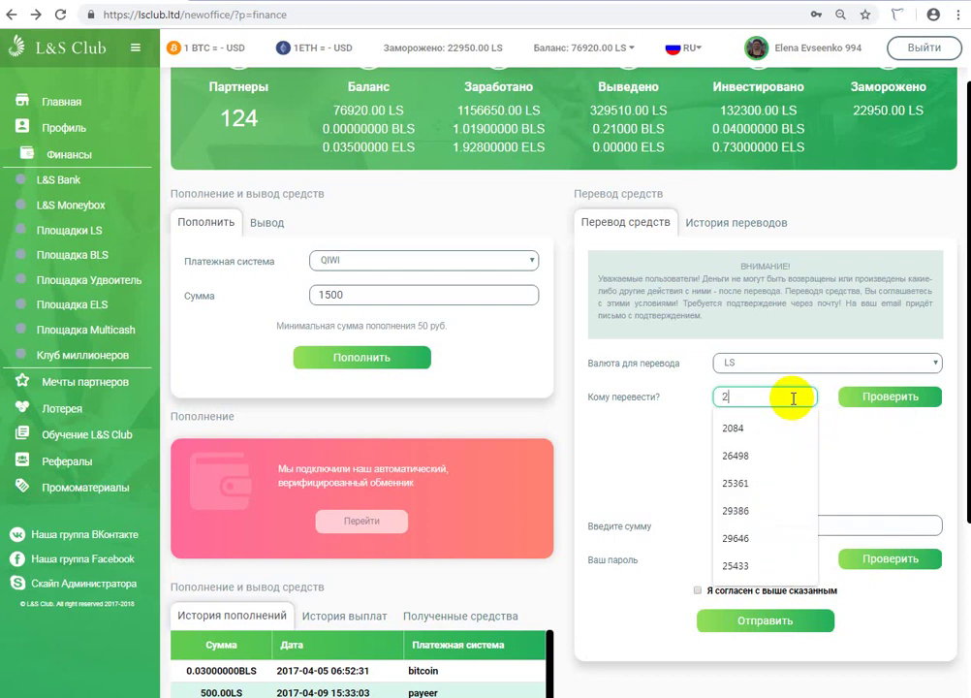
{"action": "type", "text": "08"}
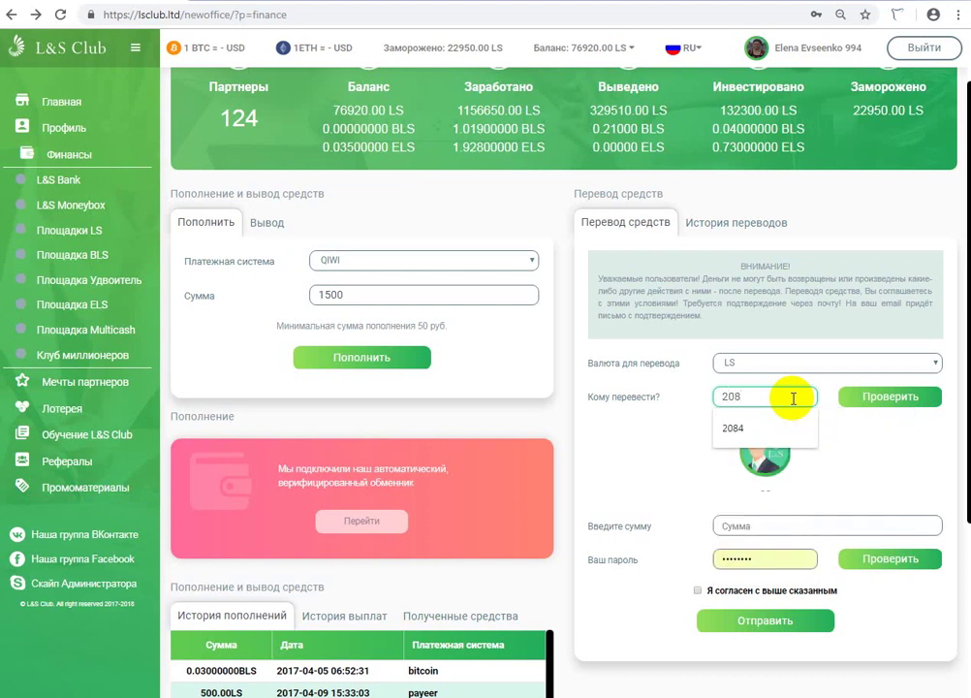
{"action": "type", "text": "4"}
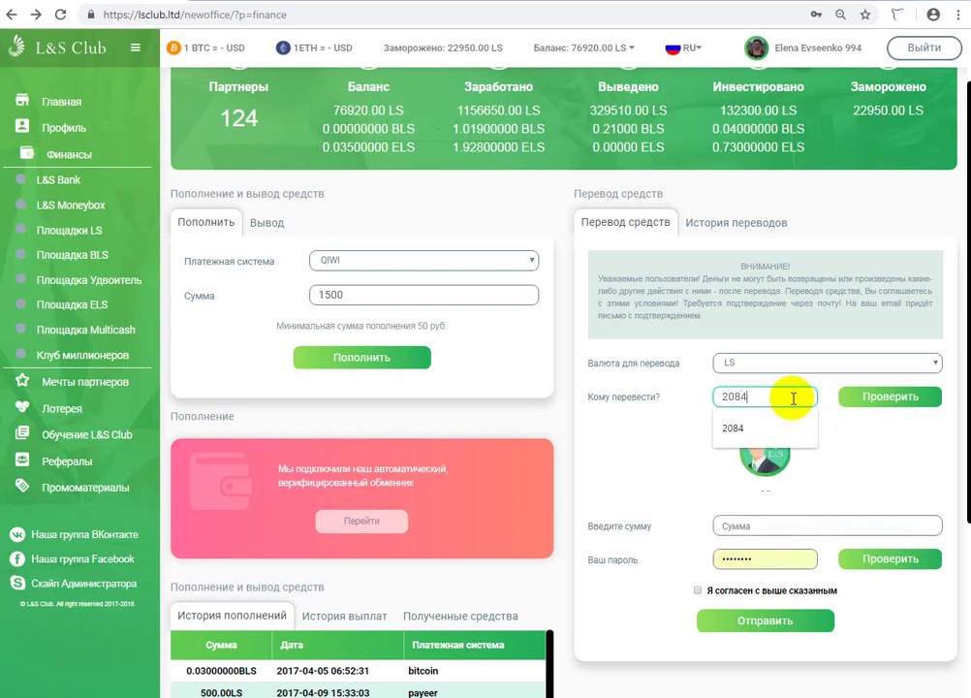
{"action": "left_click", "coordinate": [890, 398]}
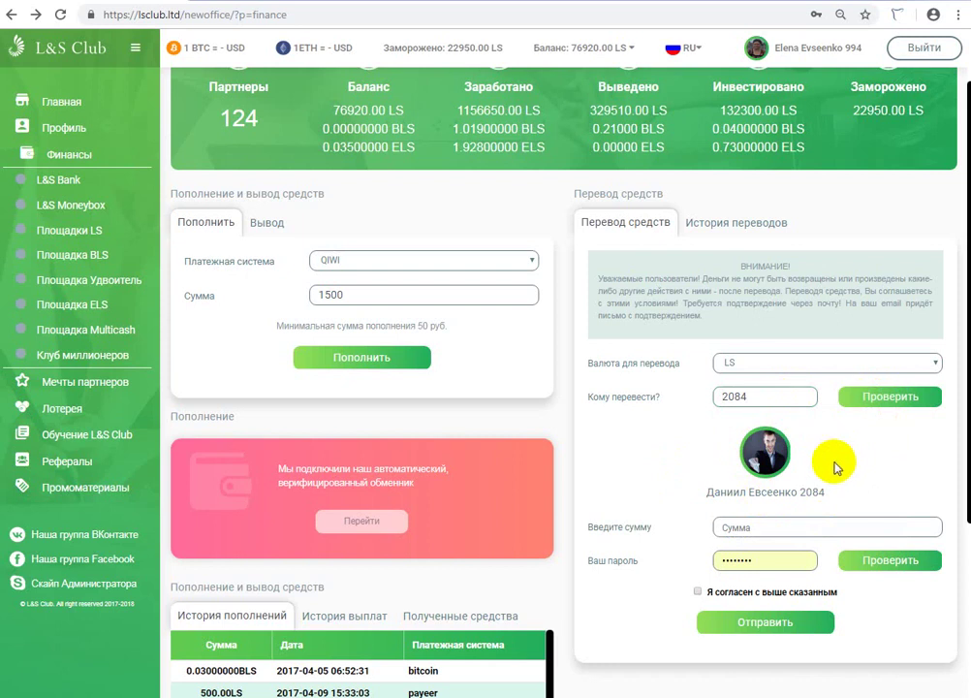
Set the transfer amount to 1500 and have the prefilled account password verified.
{"action": "left_click", "coordinate": [728, 527]}
{"action": "left_click", "coordinate": [735, 561]}
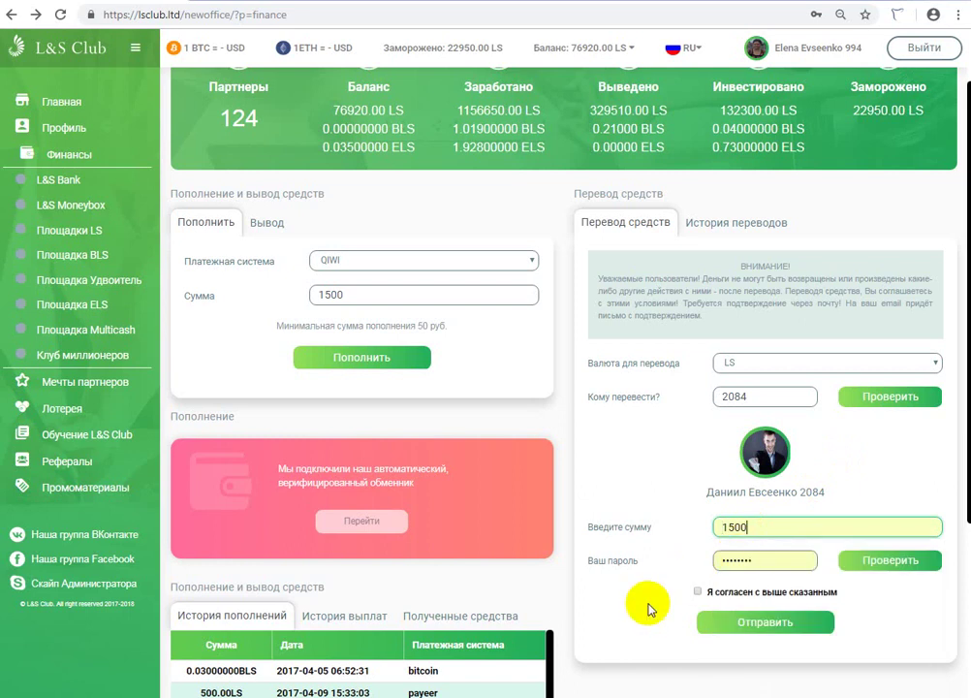
{"action": "double_click", "coordinate": [883, 561]}
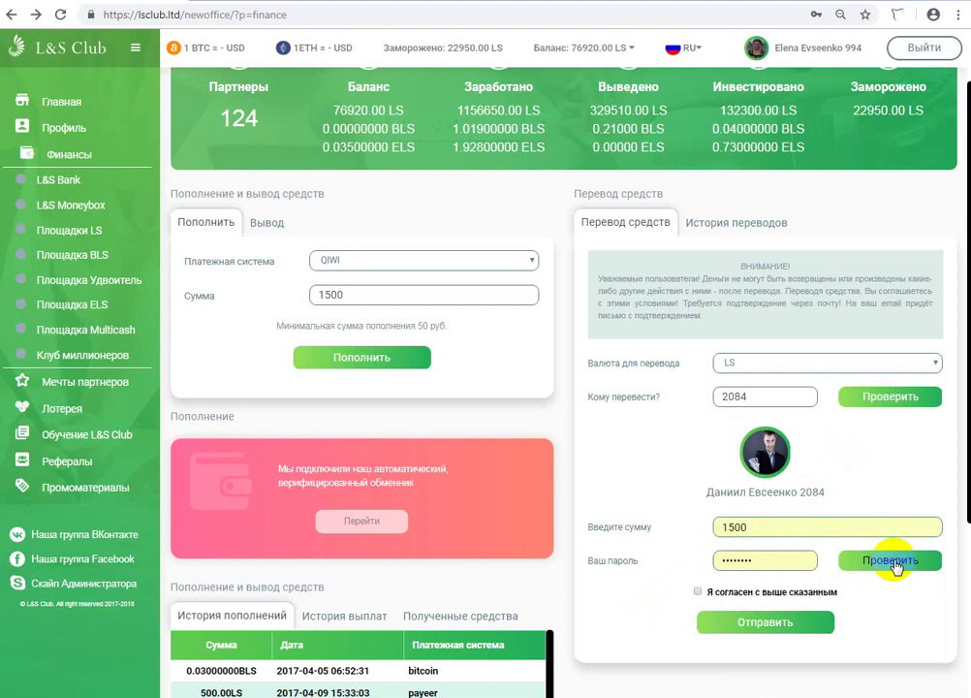
{"action": "left_click", "coordinate": [892, 562]}
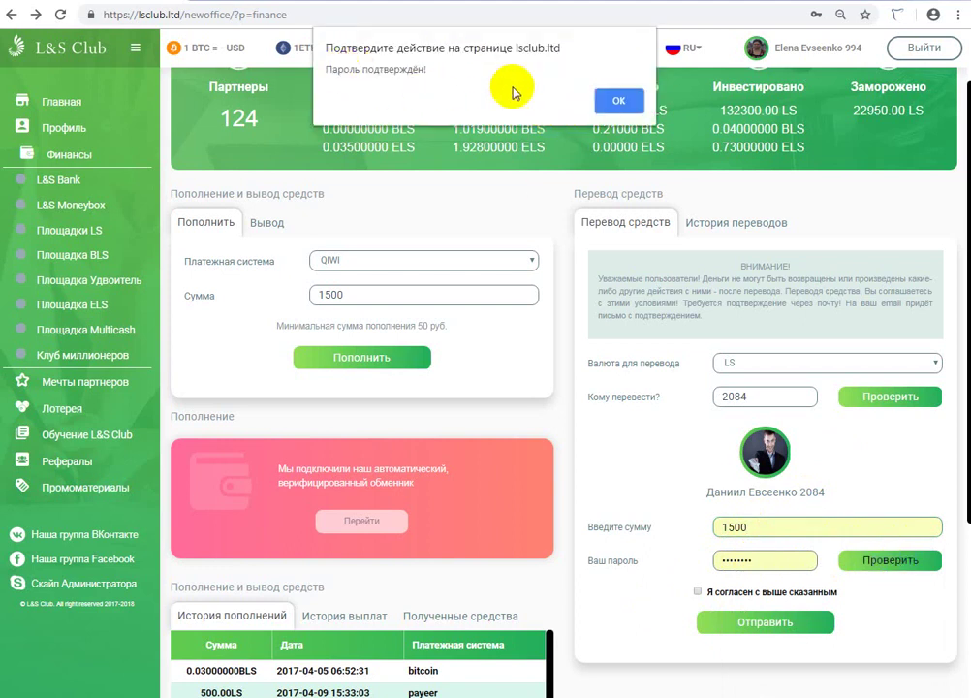
{"action": "left_click", "coordinate": [619, 101]}
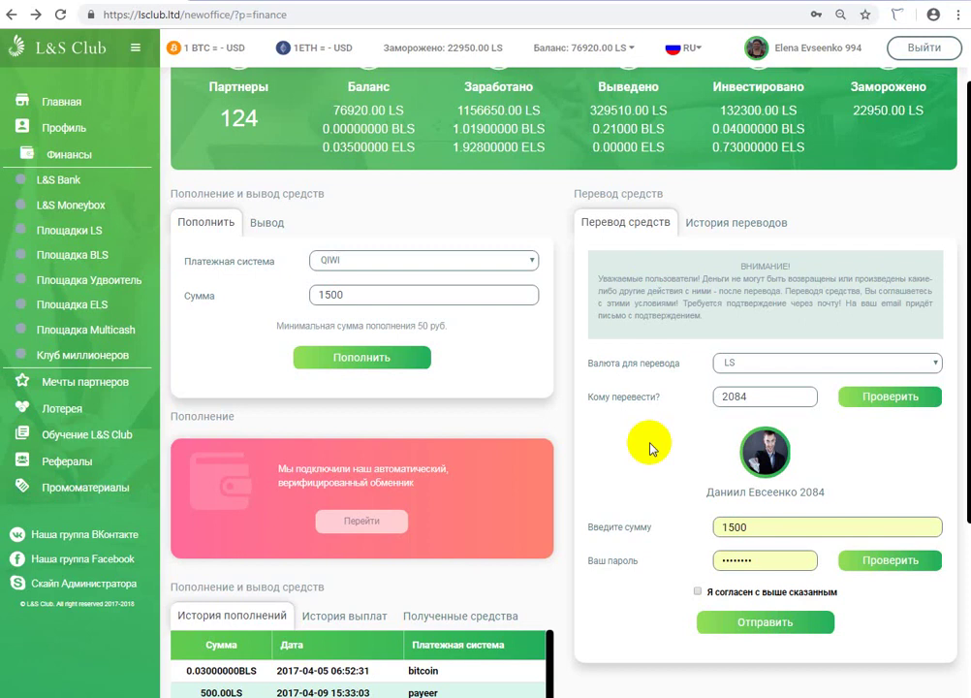
Visit the L&S Bank page and the L&S Moneybox page, examining the Box 1 to Box 7 platforms.
{"action": "left_click", "coordinate": [77, 204]}
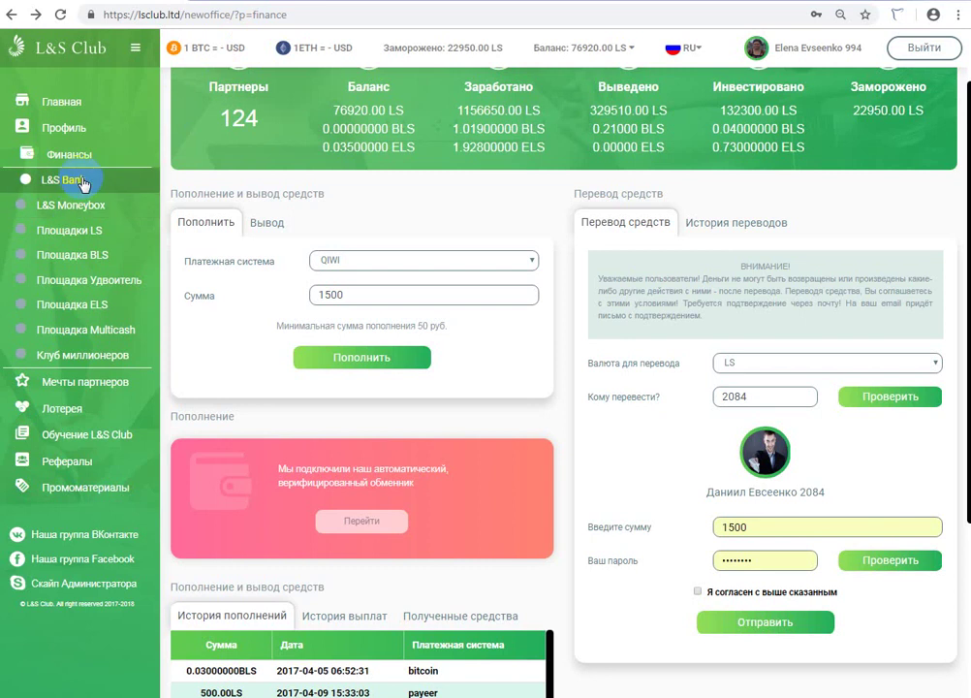
{"action": "left_click", "coordinate": [82, 185]}
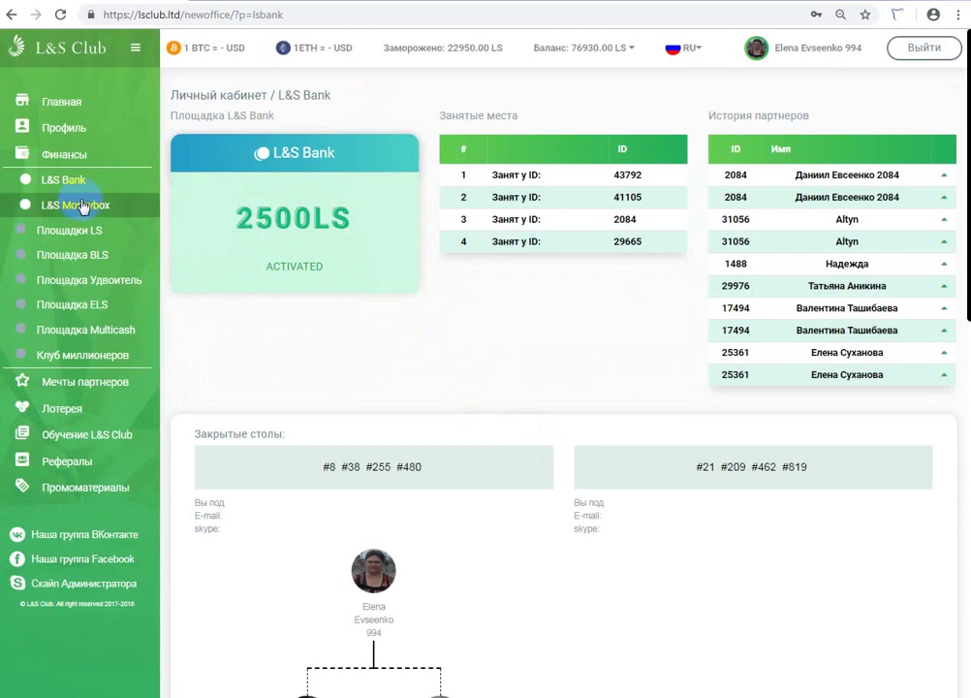
{"action": "left_click", "coordinate": [115, 207]}
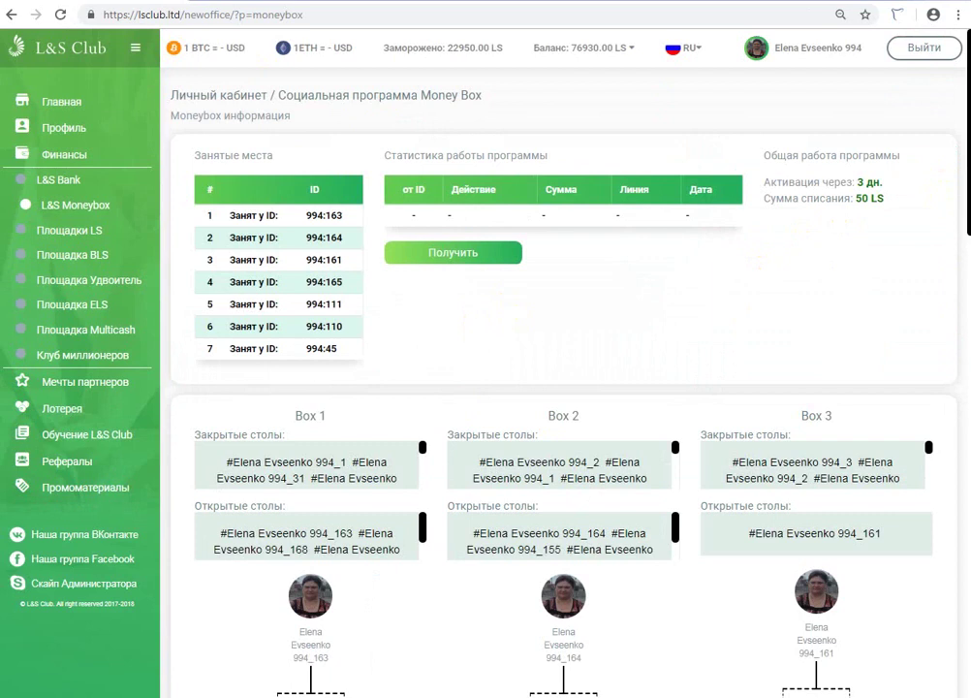
{"action": "scroll", "coordinate": [953, 628], "scroll_direction": "down", "scroll_amount": 15}
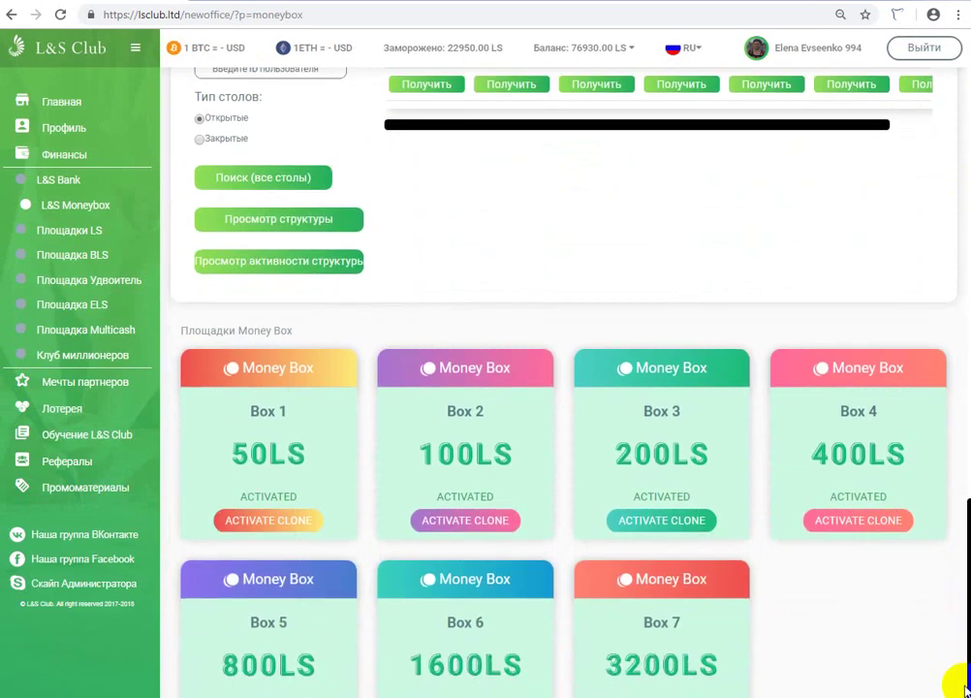
{"action": "scroll", "coordinate": [964, 686], "scroll_direction": "down", "scroll_amount": 1}
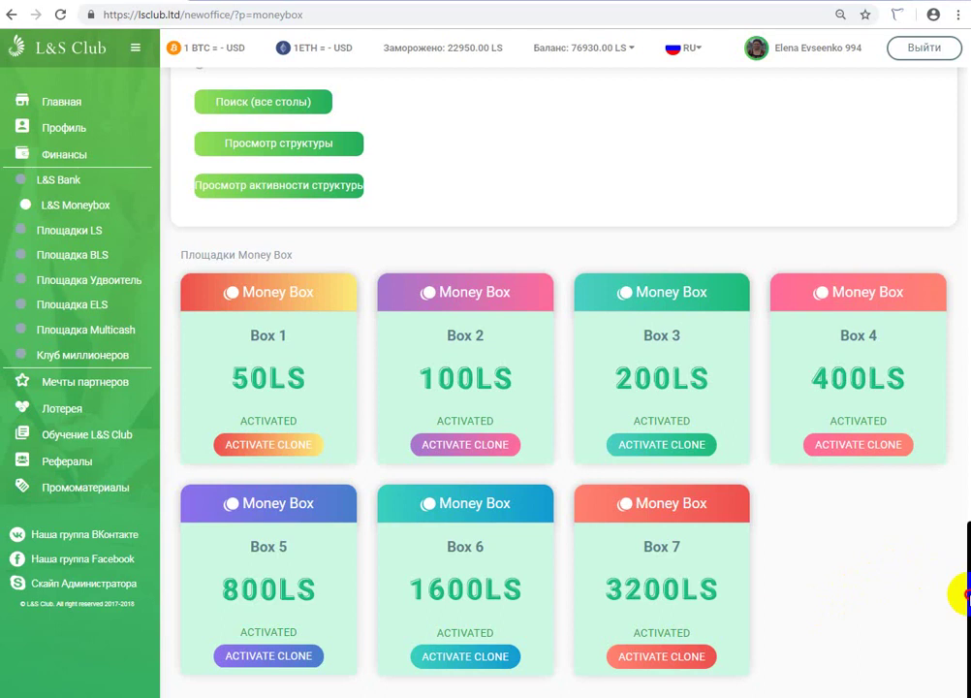
Start the screenshot tool and select the Moneybox page area showing the complete Box 1 to Box 3 tables.
{"action": "left_click_drag", "start_coordinate": [961, 594], "coordinate": [964, 223]}
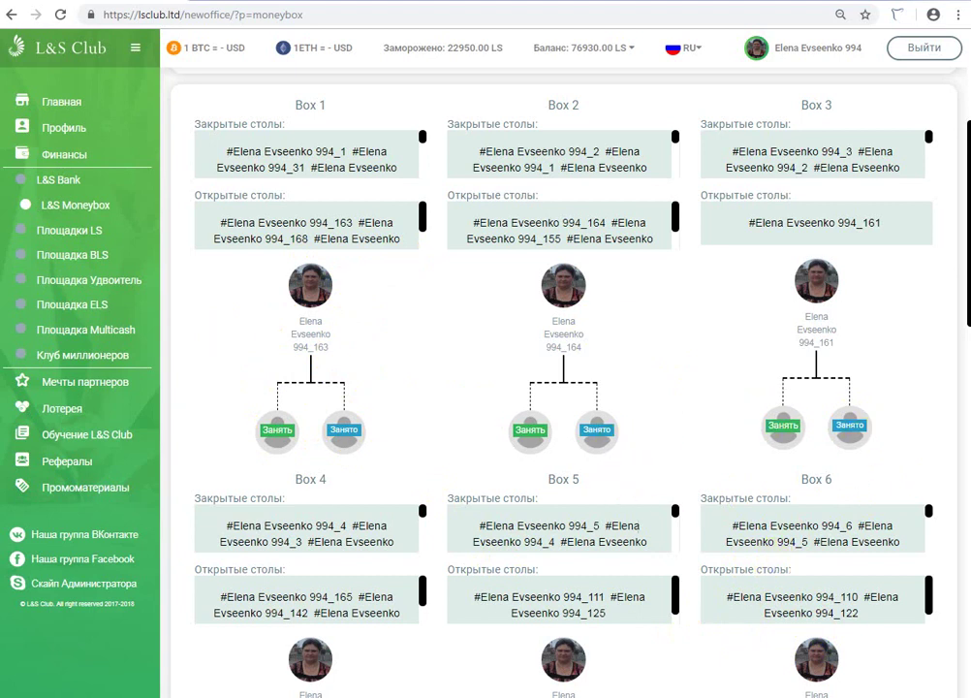
{"action": "left_click", "coordinate": [853, 616]}
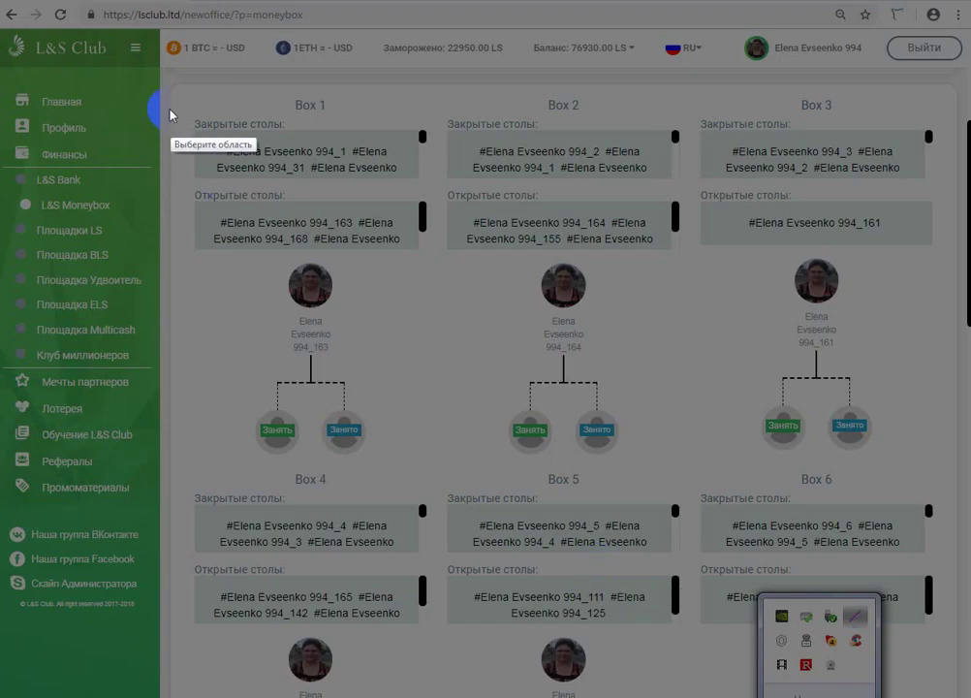
{"action": "left_click_drag", "start_coordinate": [164, 87], "coordinate": [947, 539]}
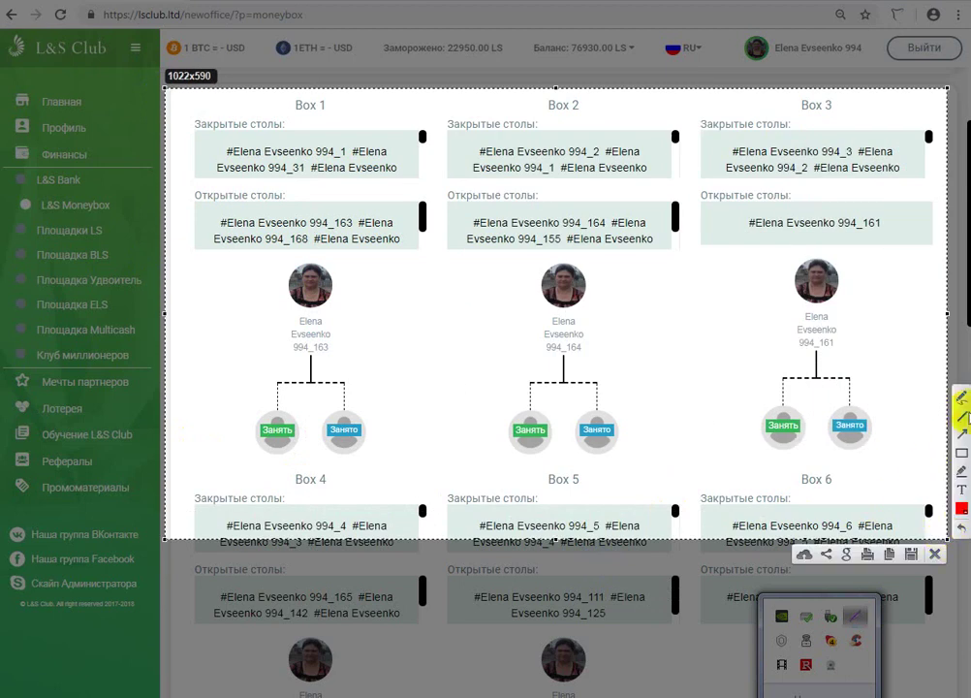
Pencil a red check mark on Box 1's «Занять» place and an arrow down from its open tables list, and undo both marks.
{"action": "left_click", "coordinate": [961, 398]}
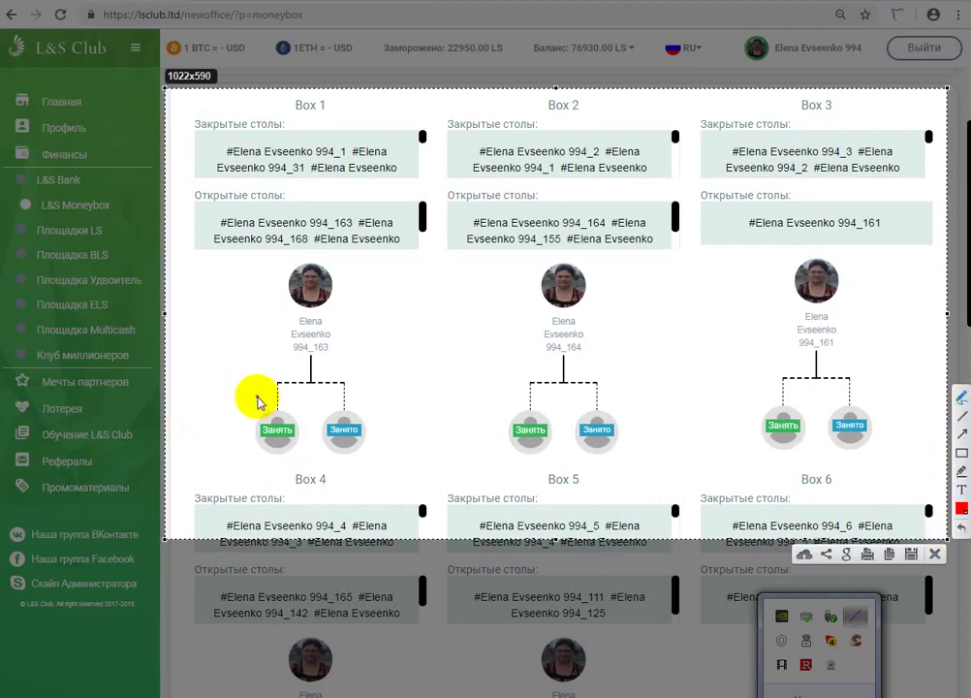
{"action": "mouse_move", "coordinate": [258, 401]}
{"action": "left_mouse_down"}
{"action": "mouse_move", "coordinate": [267, 440]}
{"action": "mouse_move", "coordinate": [284, 403]}
{"action": "left_mouse_up"}
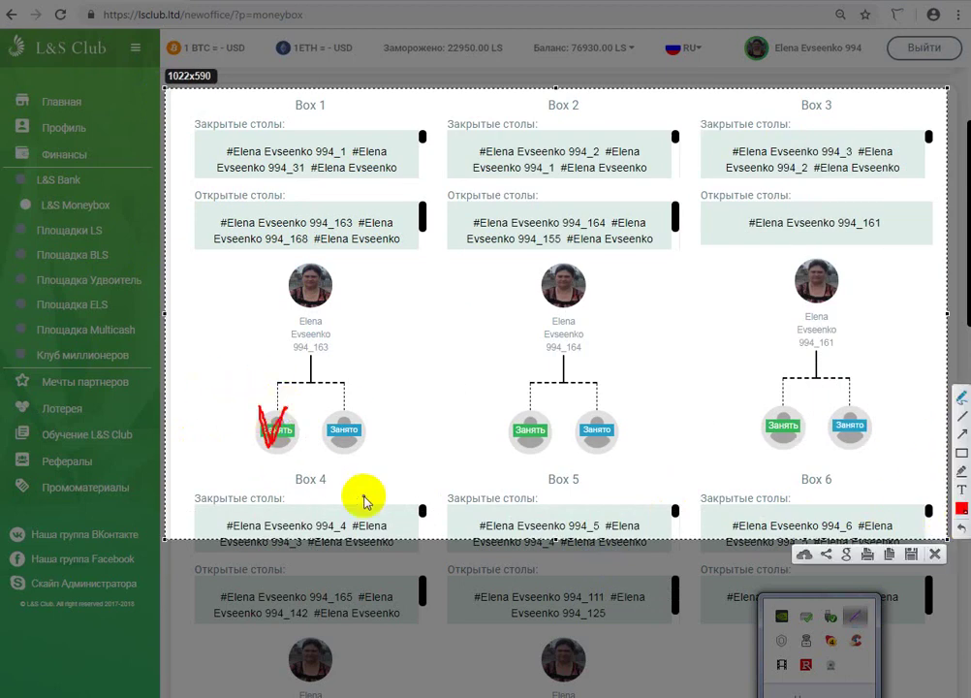
{"action": "left_click_drag", "start_coordinate": [244, 225], "coordinate": [245, 390]}
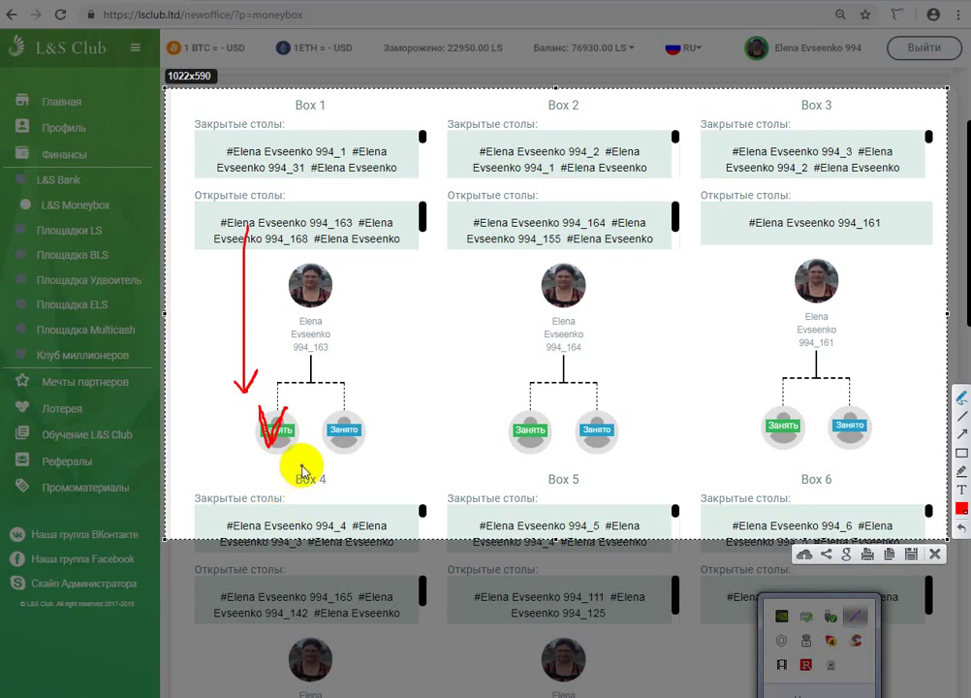
{"action": "left_click", "coordinate": [961, 527]}
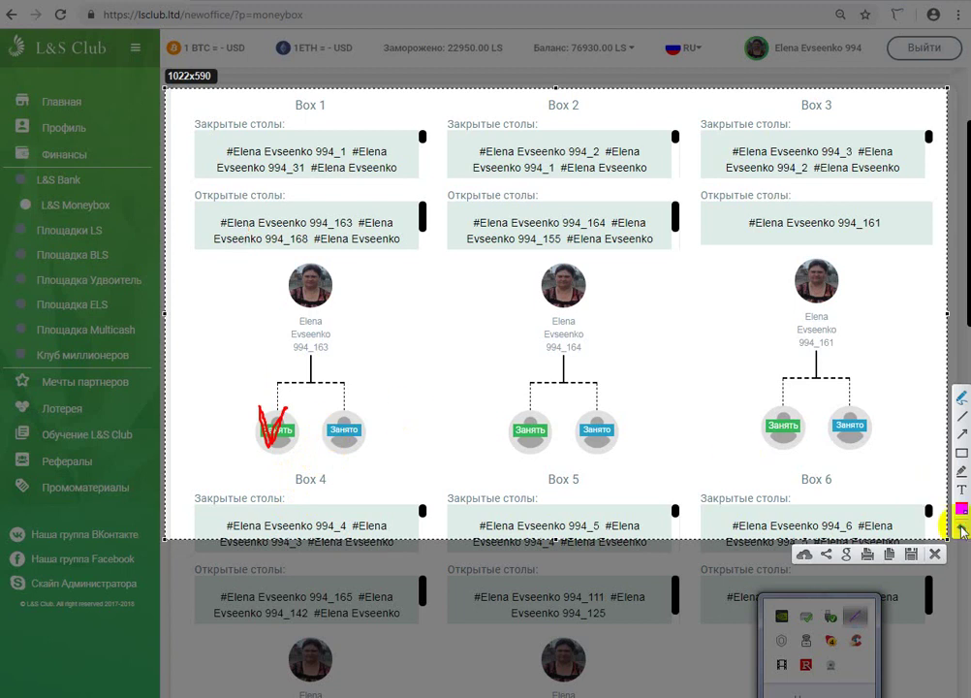
{"action": "left_click", "coordinate": [962, 527]}
Pencil red check marks over the «Занято» places in the Box 1, Box 2 and Box 3 tables.
{"action": "left_click", "coordinate": [962, 397]}
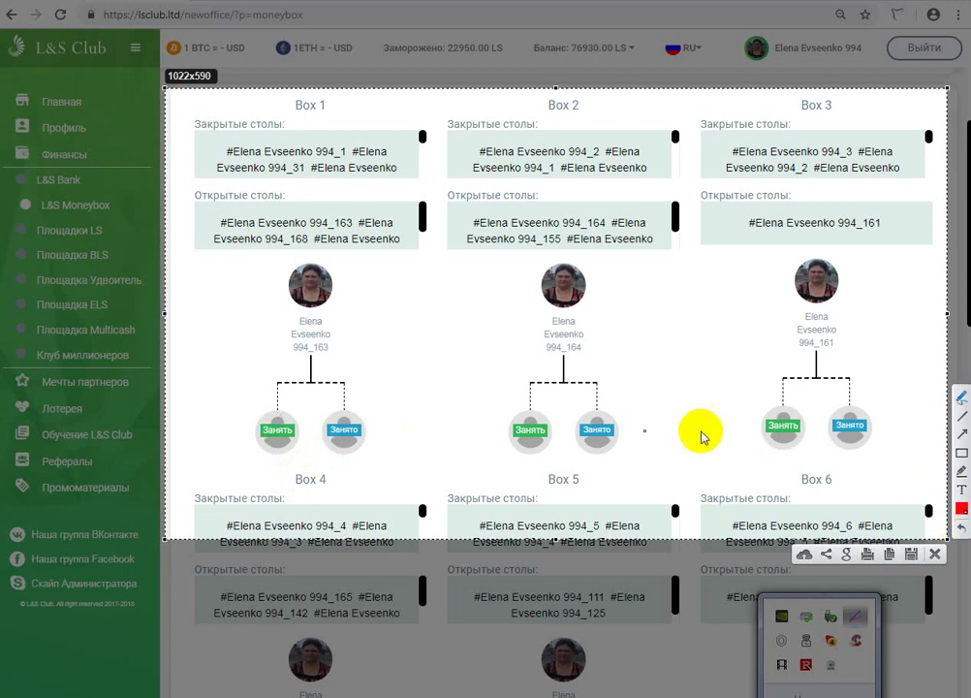
{"action": "mouse_move", "coordinate": [334, 405]}
{"action": "left_mouse_down"}
{"action": "mouse_move", "coordinate": [342, 446]}
{"action": "mouse_move", "coordinate": [360, 417]}
{"action": "left_mouse_up"}
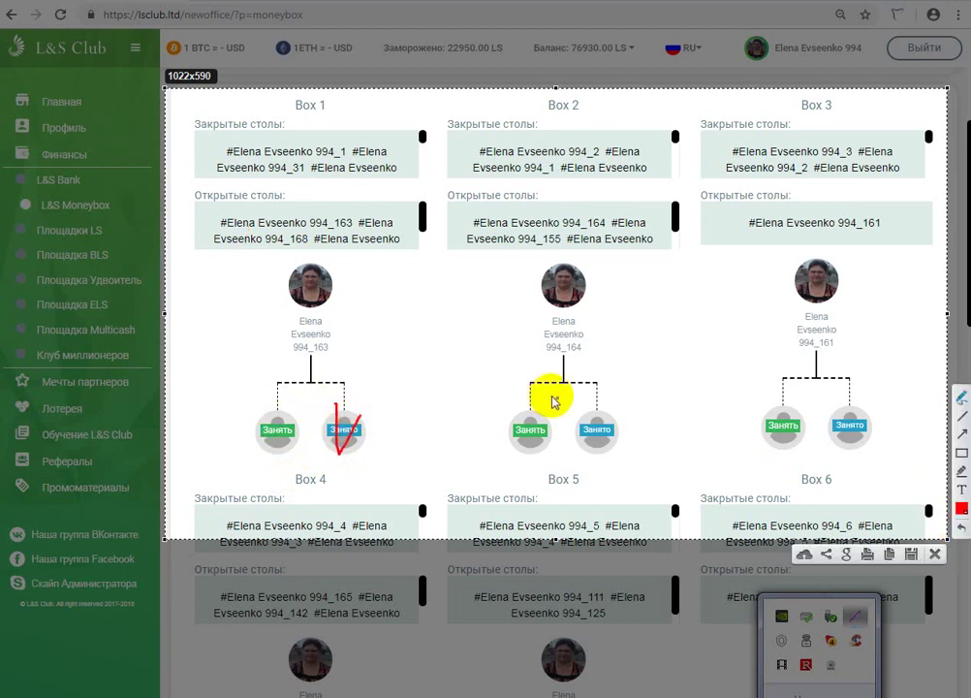
{"action": "mouse_move", "coordinate": [578, 405]}
{"action": "left_mouse_down"}
{"action": "mouse_move", "coordinate": [579, 420]}
{"action": "mouse_move", "coordinate": [609, 405]}
{"action": "left_mouse_up"}
{"action": "mouse_move", "coordinate": [829, 411]}
{"action": "left_mouse_down"}
{"action": "mouse_move", "coordinate": [835, 418]}
{"action": "mouse_move", "coordinate": [862, 397]}
{"action": "left_mouse_up"}
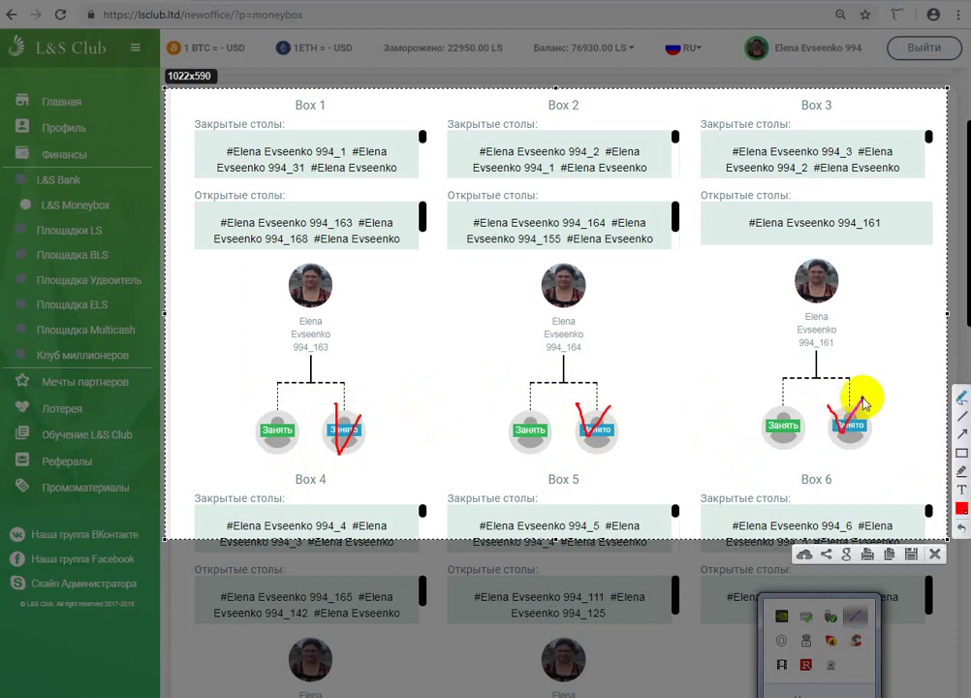